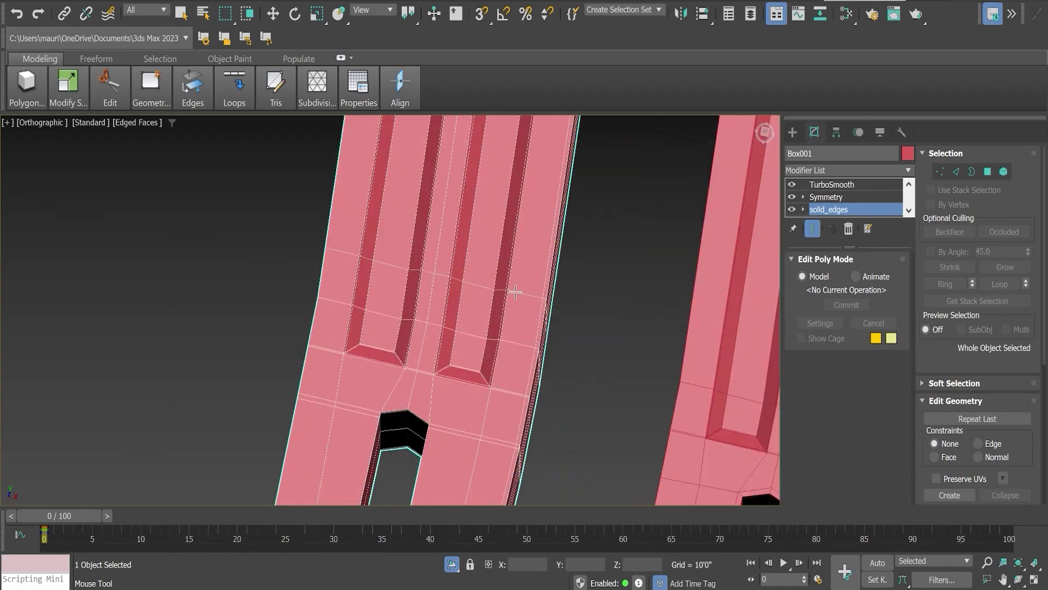
# Step: Deselect the part and toggle Edged Faces off and back on to check smoothing
pyautogui.moveTo(561, 269); pyautogui.dragTo(468, 217, button='middle')
pyautogui.scroll(-2, 510, 276)
pyautogui.click(510, 276)
pyautogui.click(137, 122)
pyautogui.click(172, 283)
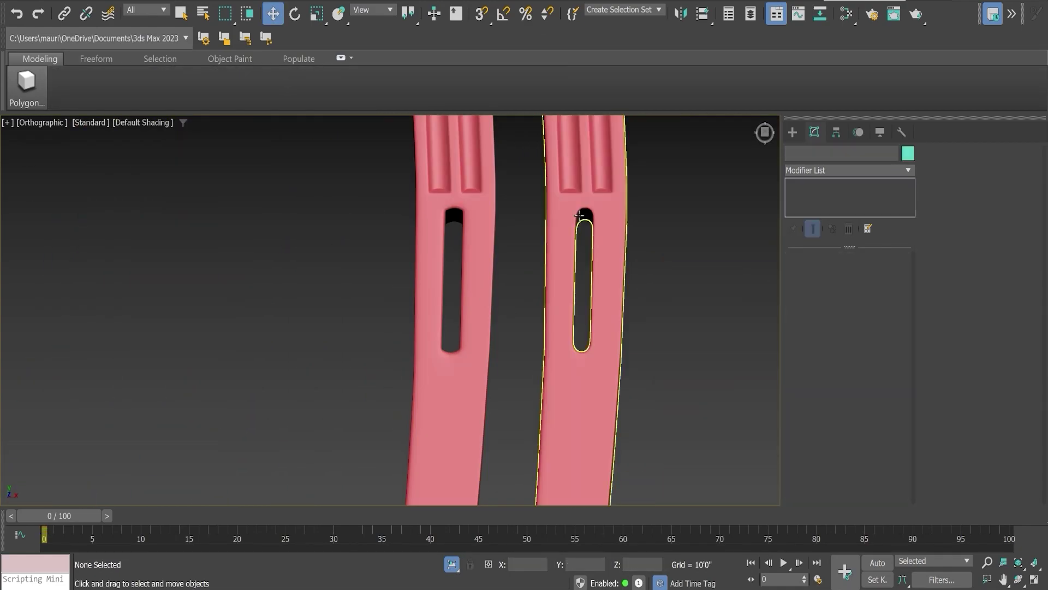
pyautogui.click(142, 122)
pyautogui.click(152, 284)
pyautogui.scroll(3, 580, 288)
pyautogui.scroll(-3, 581, 288)
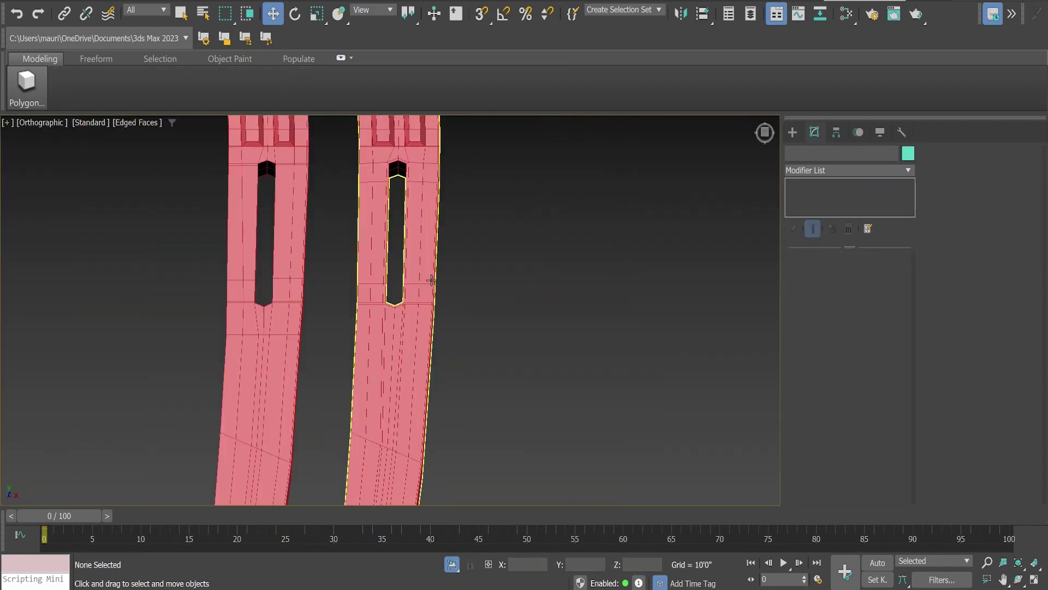
pyautogui.scroll(3, 338, 235)
pyautogui.scroll(-2, 338, 235)
# Step: Select the left frame strip and show its TurboSmooth modifier settings
pyautogui.click(356, 276)
pyautogui.scroll(5, 278, 200)
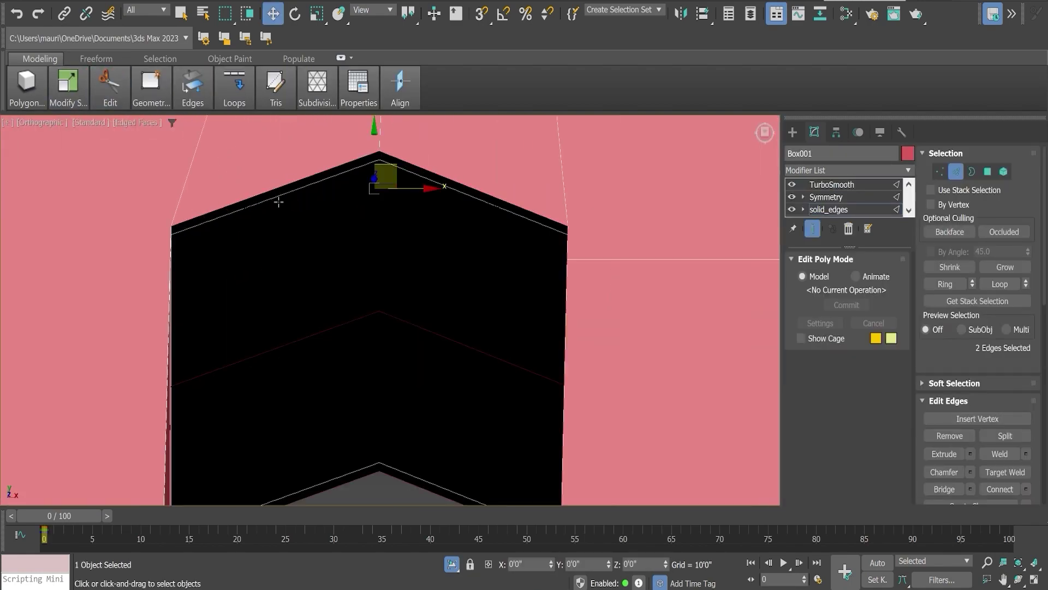
pyautogui.scroll(-2, 237, 264)
pyautogui.scroll(-2, 238, 263)
pyautogui.click(832, 184)
pyautogui.scroll(-1, 426, 295)
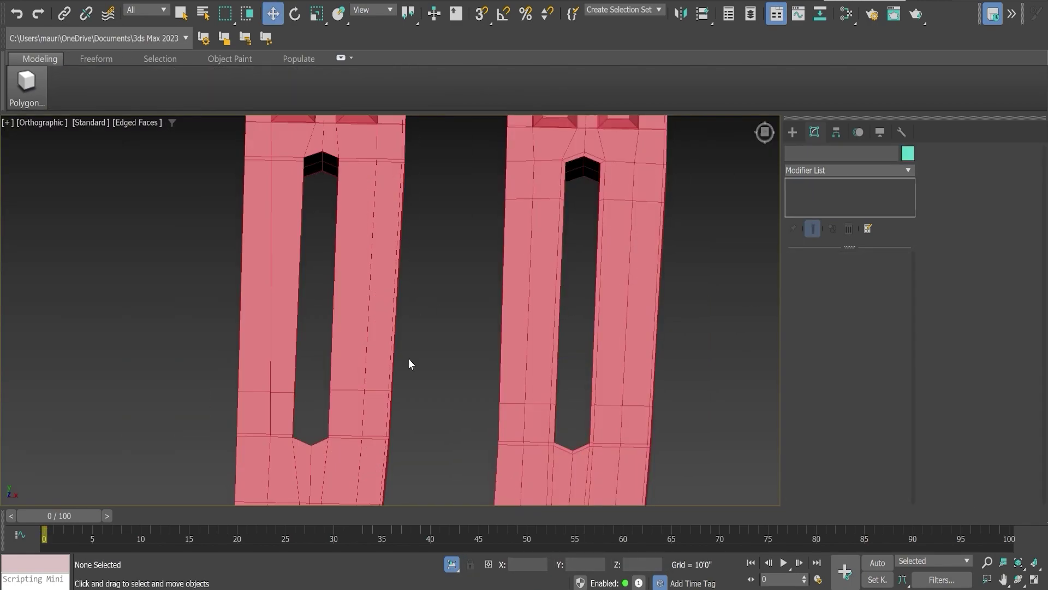
pyautogui.scroll(2, 338, 216)
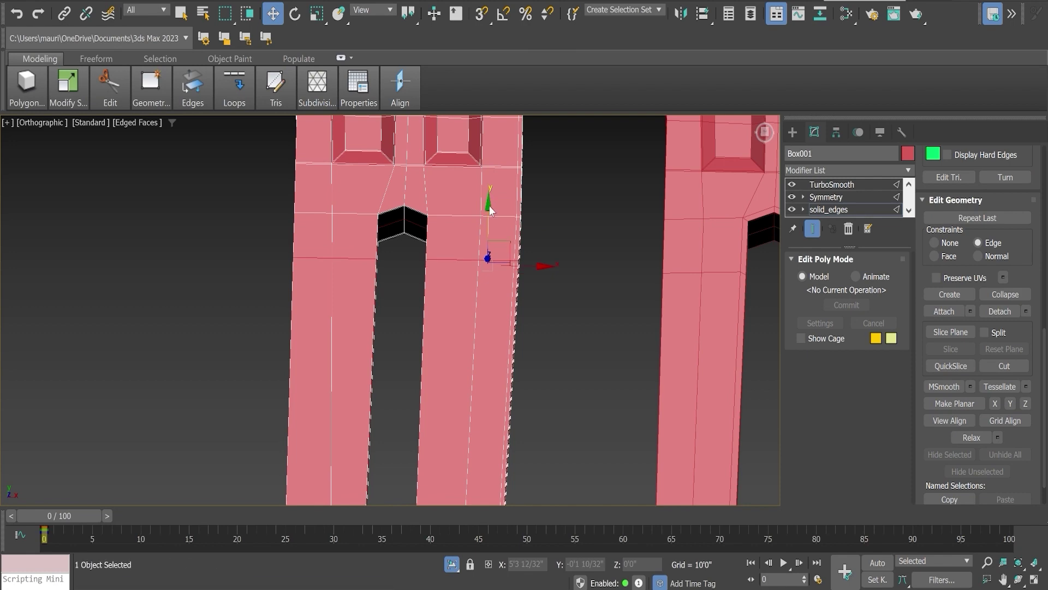
pyautogui.scroll(-2, 695, 246)
pyautogui.scroll(4, 239, 416)
# Step: Orbit and pan to an angled view of the slot's pointed corner
pyautogui.keyDown('alt'); pyautogui.moveTo(239, 417); pyautogui.dragTo(375, 208, button='middle'); pyautogui.keyUp('alt')
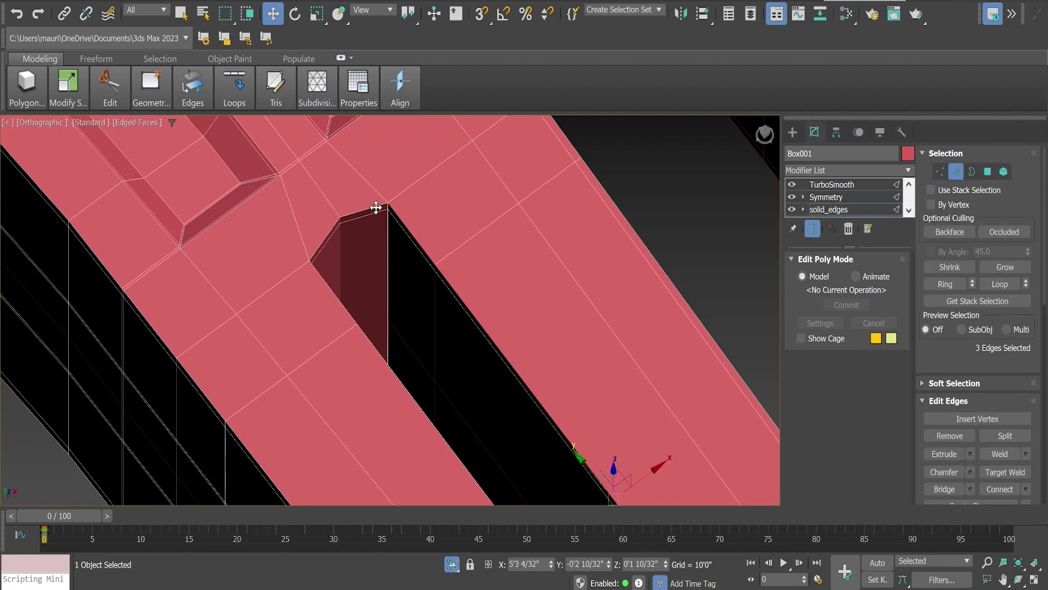
pyautogui.scroll(3, 376, 207)
pyautogui.scroll(2, 485, 232)
pyautogui.scroll(-4, 480, 228)
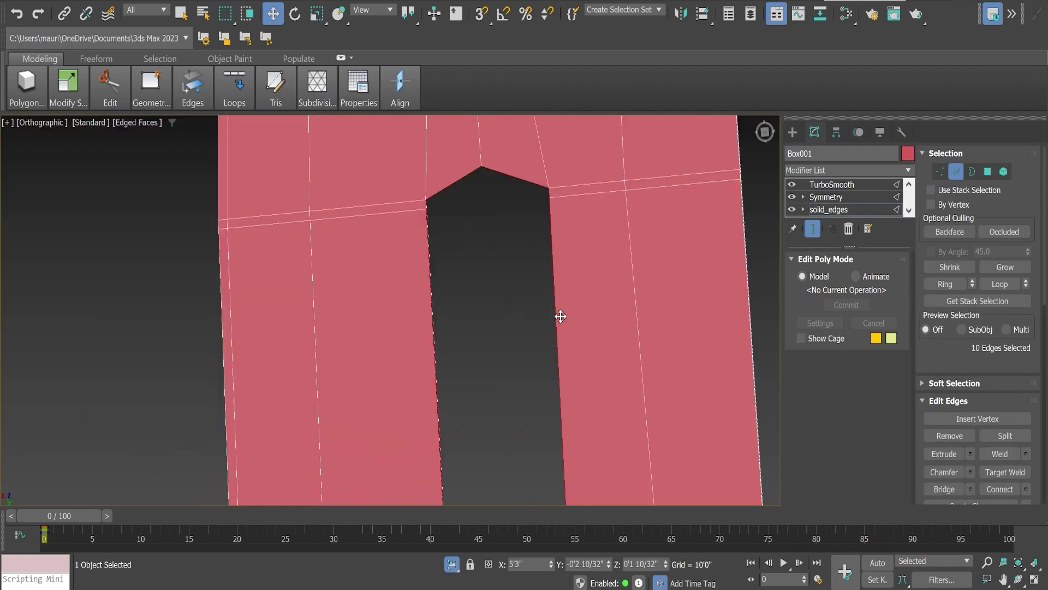
pyautogui.scroll(-2, 559, 313)
pyautogui.keyDown('alt'); pyautogui.moveTo(559, 314); pyautogui.dragTo(658, 286, button='middle'); pyautogui.keyUp('alt')
pyautogui.scroll(3, 657, 286)
pyautogui.scroll(2, 657, 286)
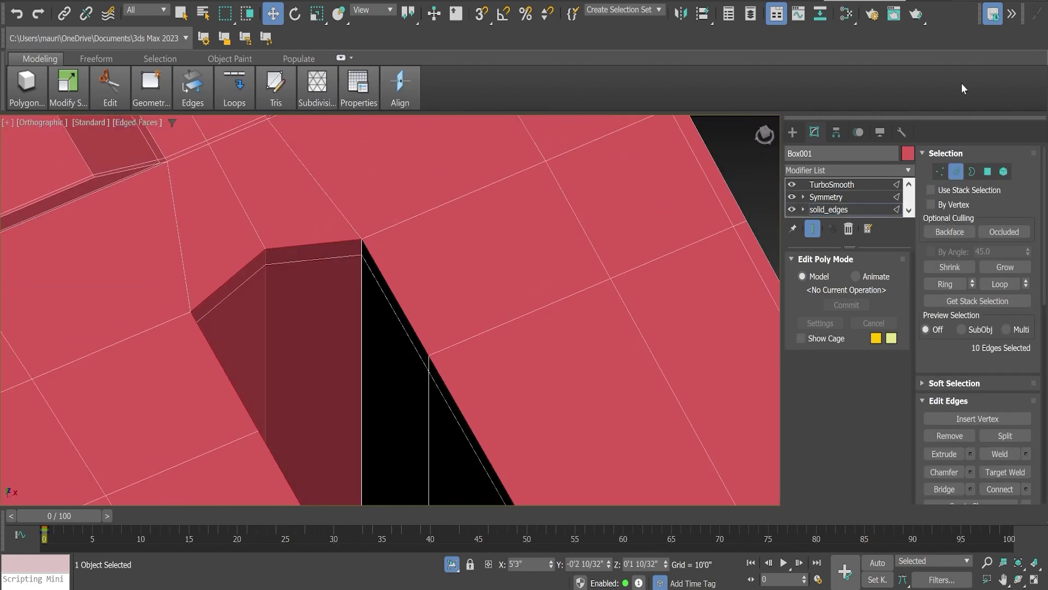
pyautogui.scroll(-2, 969, 417)
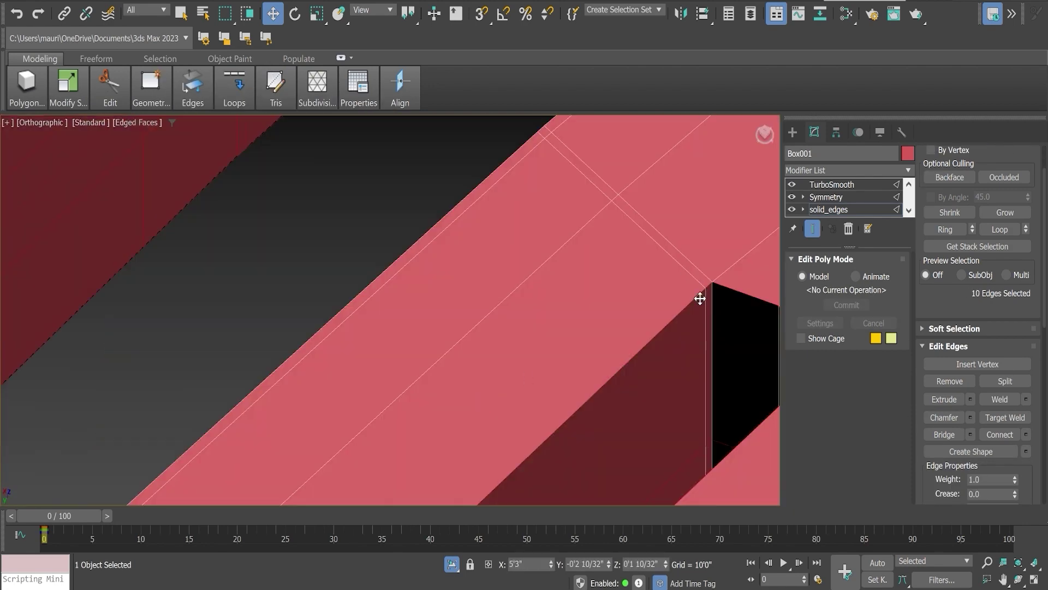
pyautogui.moveTo(700, 298); pyautogui.dragTo(562, 327, button='middle')
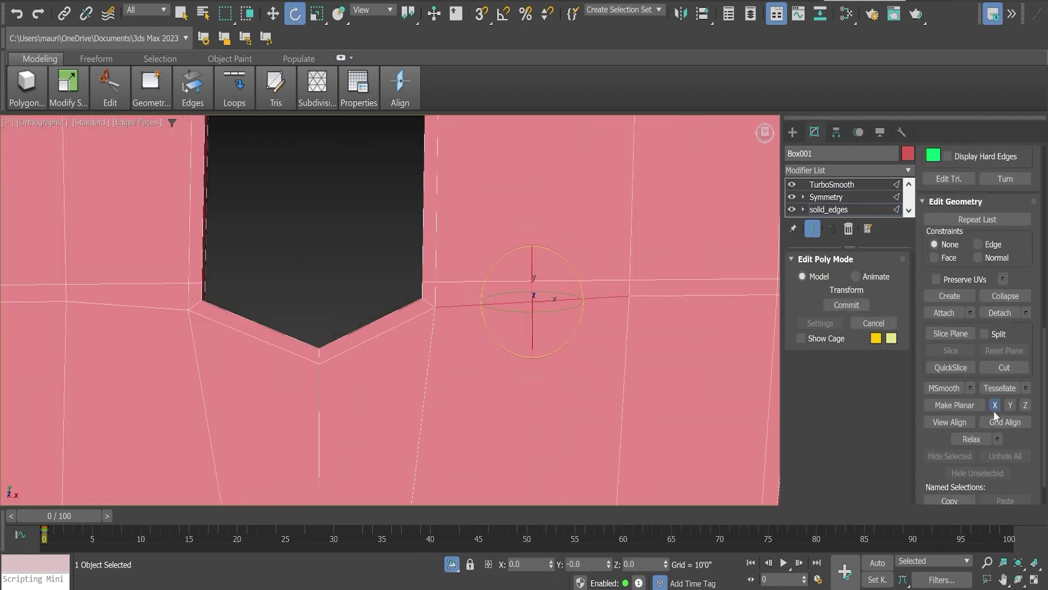
# Step: Pan and zoom the viewport so both slot ends are in view
pyautogui.scroll(-5, 483, 314)
pyautogui.moveTo(365, 283); pyautogui.dragTo(454, 301, button='middle')
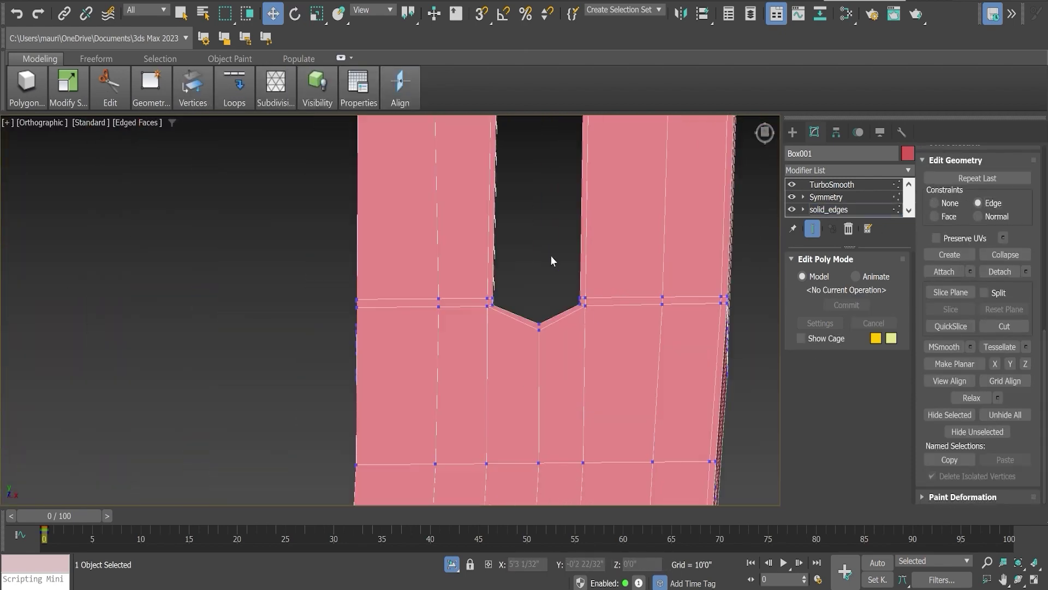
pyautogui.scroll(-4, 551, 261)
pyautogui.moveTo(567, 365); pyautogui.dragTo(324, 240, button='middle')
pyautogui.moveTo(511, 170); pyautogui.dragTo(491, 230, button='middle')
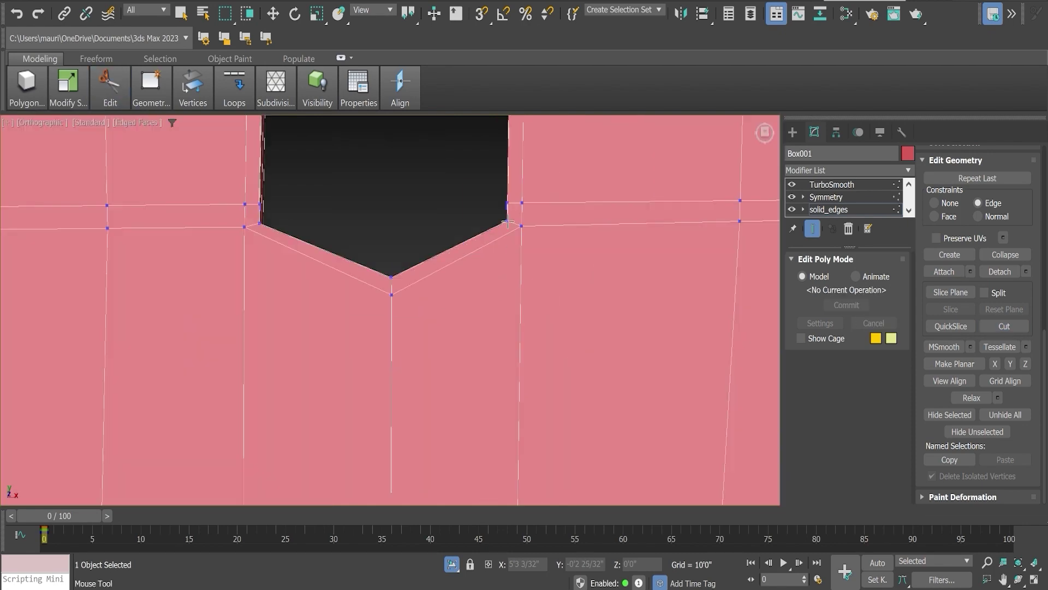
pyautogui.scroll(-4, 508, 237)
pyautogui.scroll(4, 468, 202)
pyautogui.scroll(-8, 468, 202)
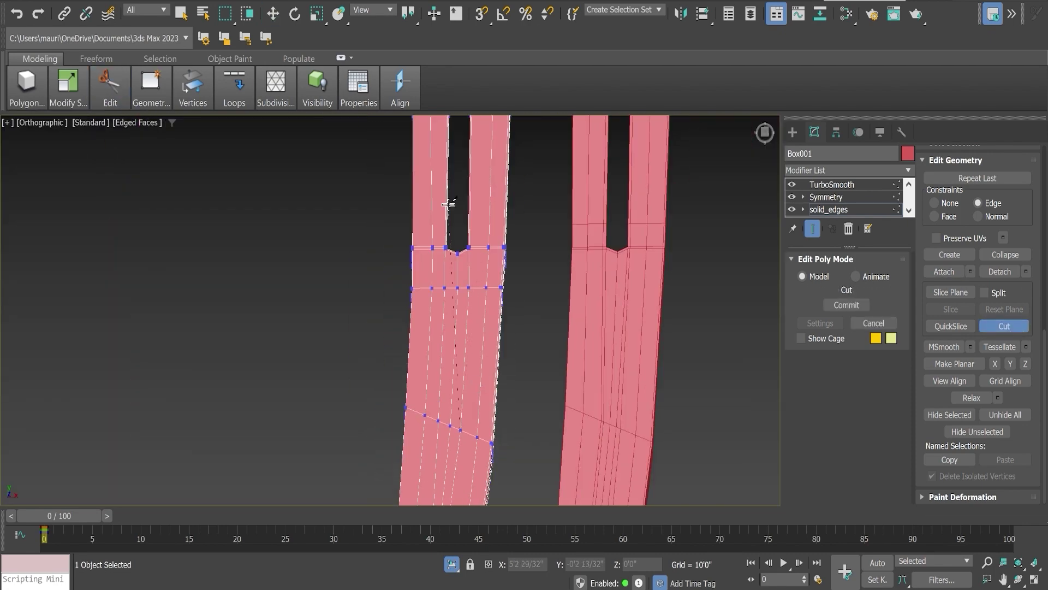
# Step: Orbit to check the strip's side faces, then return to the orthographic view
pyautogui.scroll(5, 447, 203)
pyautogui.keyDown('alt'); pyautogui.moveTo(415, 251); pyautogui.dragTo(492, 292, button='middle'); pyautogui.keyUp('alt')
pyautogui.press('u')
pyautogui.scroll(8, 380, 297)
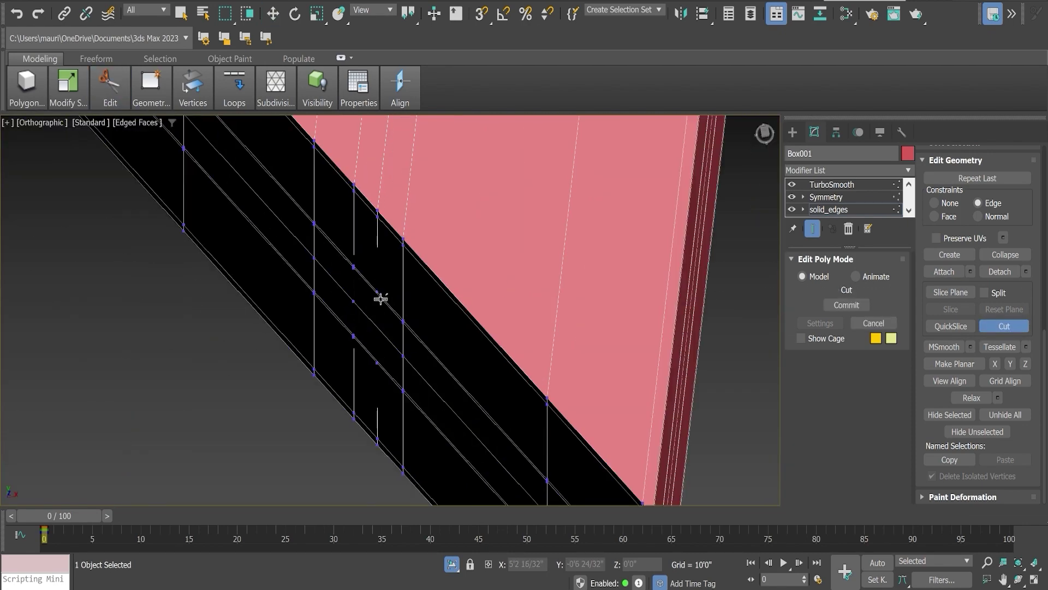
pyautogui.scroll(-4, 363, 262)
pyautogui.scroll(4, 527, 206)
pyautogui.scroll(2, 585, 288)
pyautogui.scroll(-5, 585, 288)
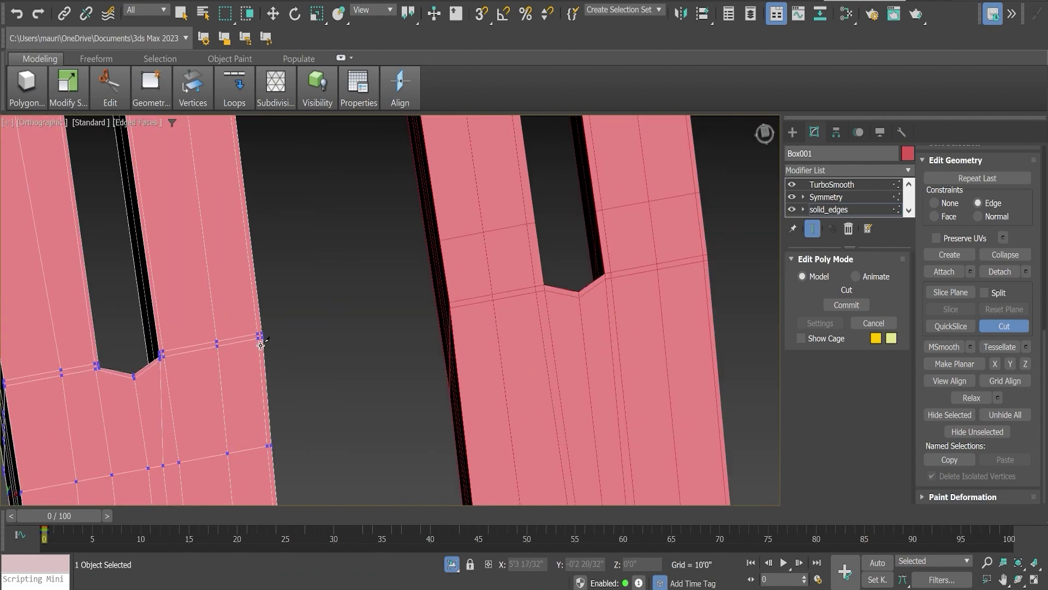
# Step: Move the new cut vertex, then select the edge loop across the strip
pyautogui.press('w')
pyautogui.scroll(4, 619, 270)
pyautogui.scroll(2, 415, 186)
pyautogui.scroll(-4, 415, 185)
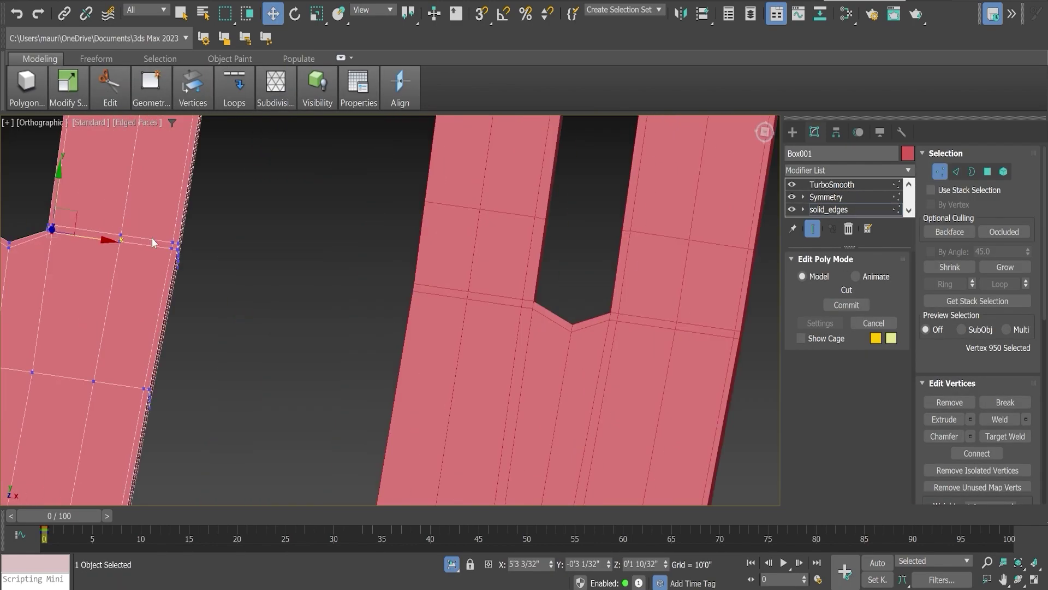
pyautogui.moveTo(152, 237); pyautogui.dragTo(437, 321, button='middle')
pyautogui.press('2')
pyautogui.doubleClick(323, 281)
# Step: Remove the selected edge loops across the strip and clear the selection
pyautogui.rightClick(438, 229)
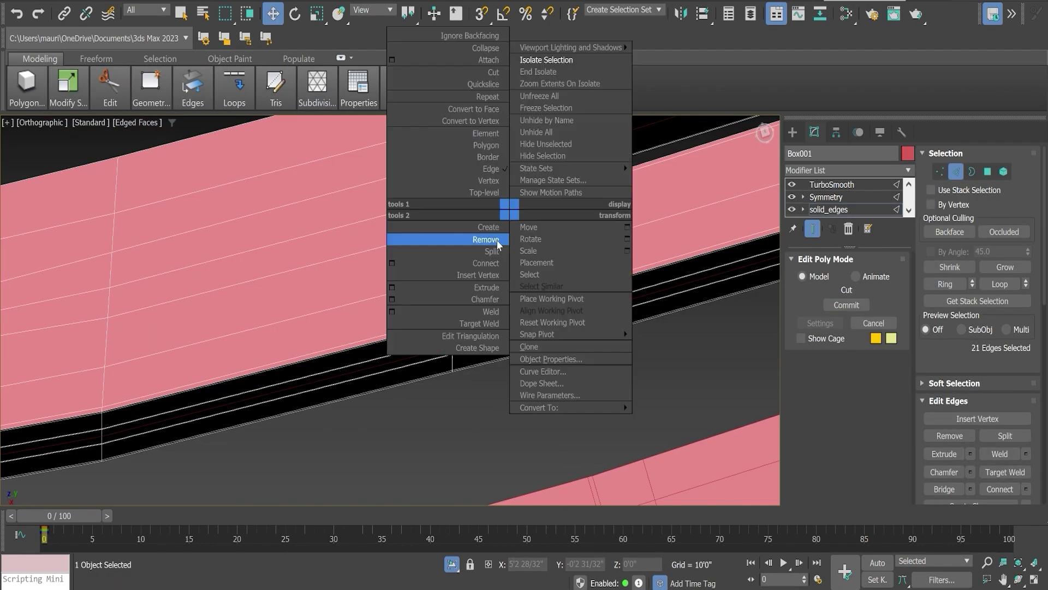
pyautogui.click(457, 237)
pyautogui.keyDown('alt'); pyautogui.moveTo(456, 236); pyautogui.dragTo(540, 295, button='middle'); pyautogui.keyUp('alt')
pyautogui.scroll(-4, 541, 295)
pyautogui.scroll(4, 562, 359)
pyautogui.scroll(2, 562, 360)
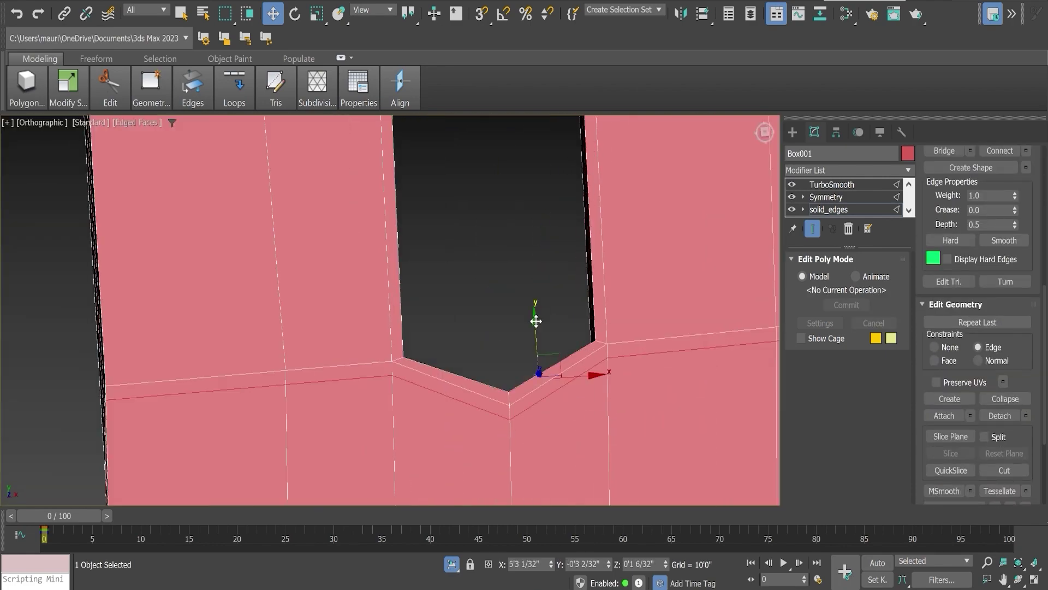
pyautogui.moveTo(562, 360); pyautogui.dragTo(387, 286, button='middle')
pyautogui.click(387, 285)
# Step: Select an edge at the notch corner and switch to the Rotate tool
pyautogui.scroll(-2, 412, 310)
pyautogui.keyDown('alt'); pyautogui.moveTo(359, 326); pyautogui.dragTo(336, 337, button='middle'); pyautogui.keyUp('alt')
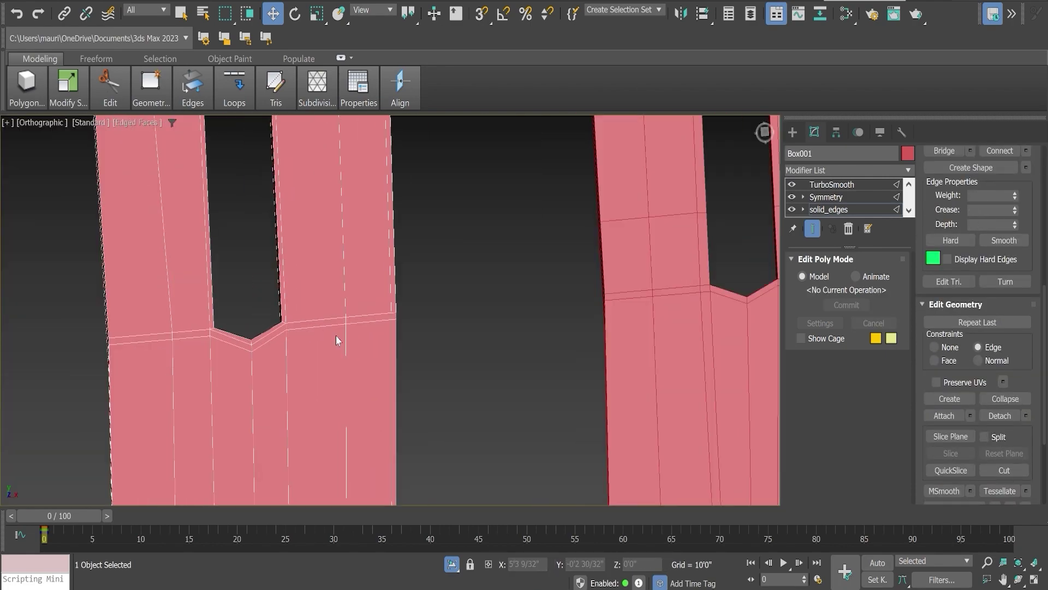
pyautogui.scroll(3, 307, 332)
pyautogui.scroll(3, 294, 330)
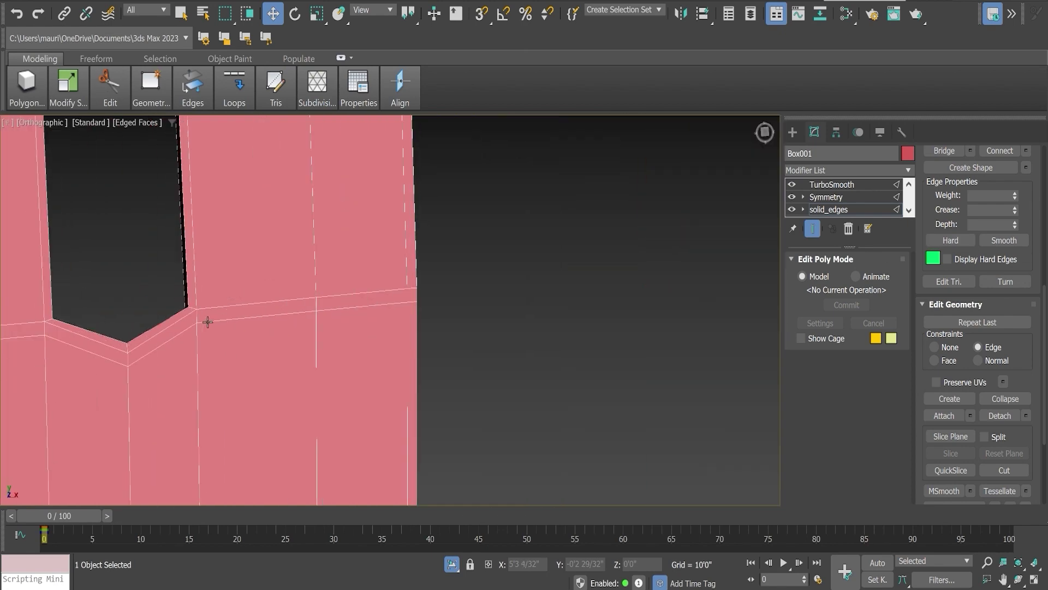
pyautogui.scroll(-3, 208, 322)
pyautogui.scroll(4, 317, 332)
pyautogui.click(202, 253)
pyautogui.press('e')
# Step: Move the selected notch edge into place beside the left notch corner
pyautogui.scroll(-5, 306, 295)
pyautogui.moveTo(306, 295); pyautogui.dragTo(225, 292, button='middle')
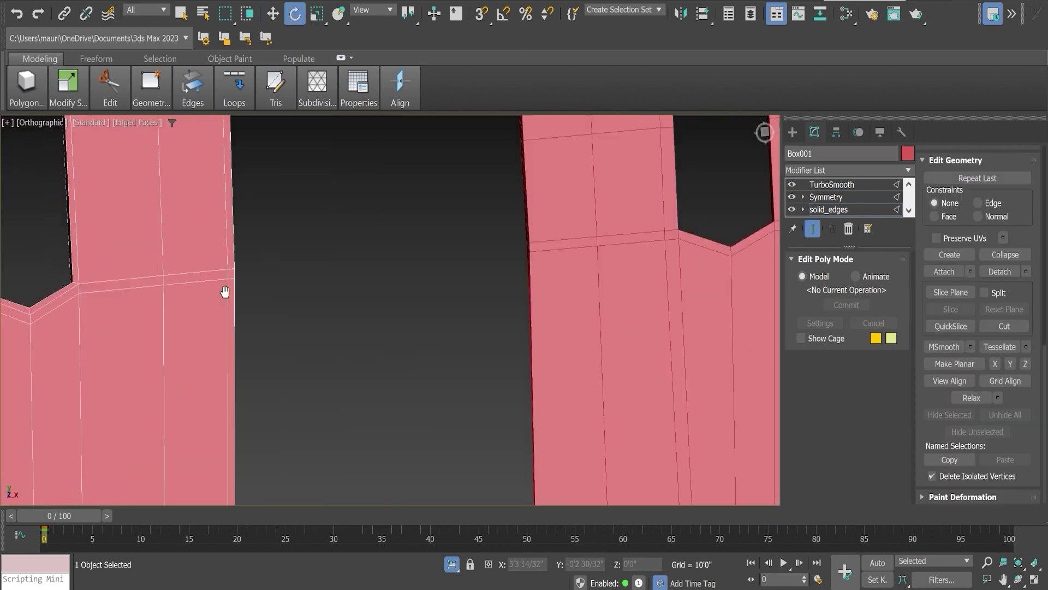
pyautogui.moveTo(50, 299); pyautogui.dragTo(207, 320, button='middle')
pyautogui.scroll(3, 206, 319)
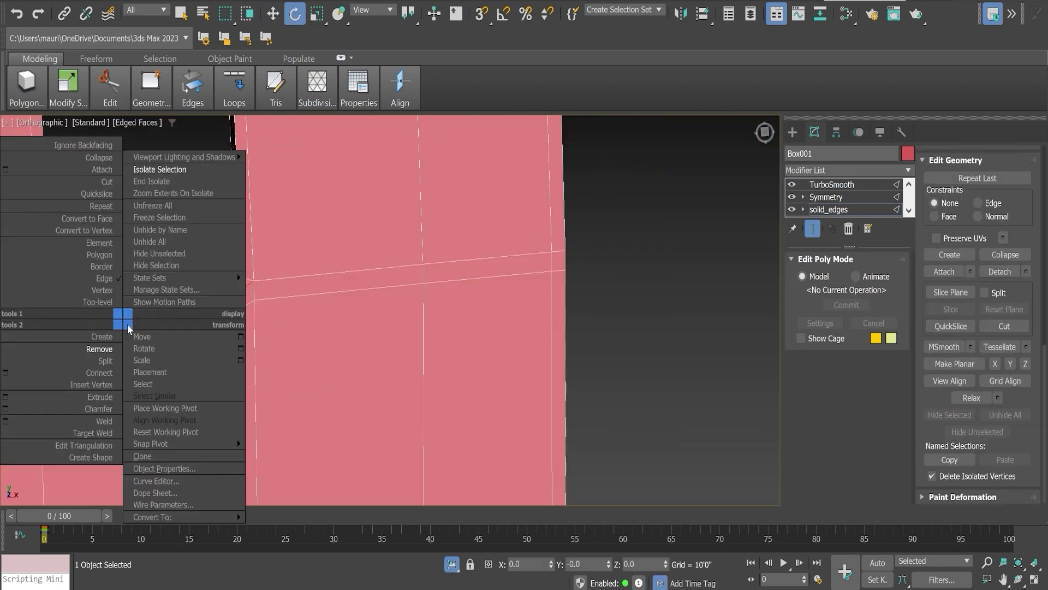
pyautogui.click(142, 336)
pyautogui.scroll(-3, 245, 327)
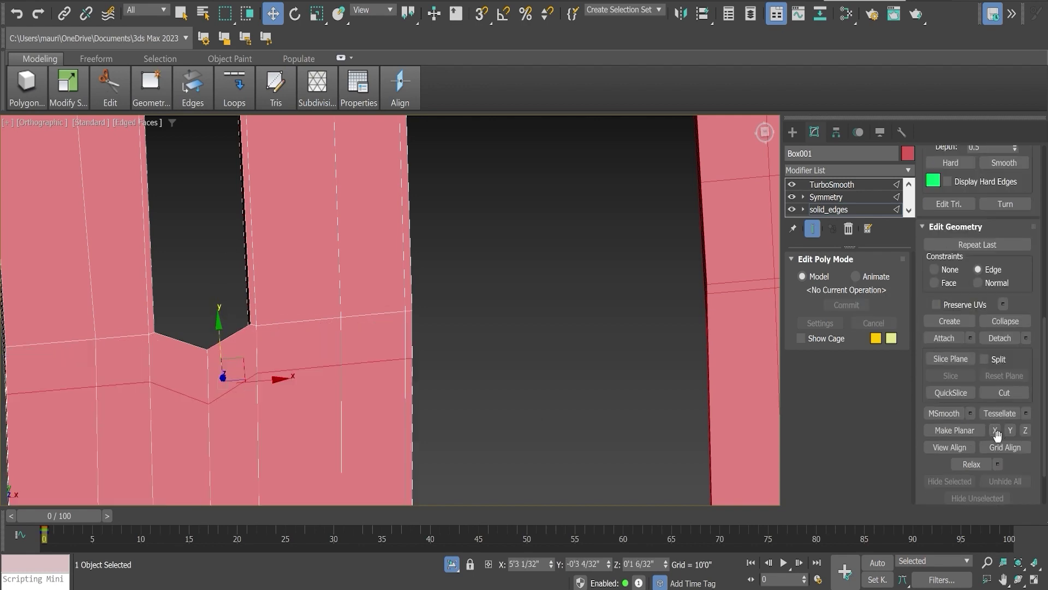
pyautogui.moveTo(284, 364); pyautogui.dragTo(421, 363, button='middle')
pyautogui.click(953, 172)
# Step: Flatten the notch-end vertices along the X axis with Make Planar X
pyautogui.press('1')
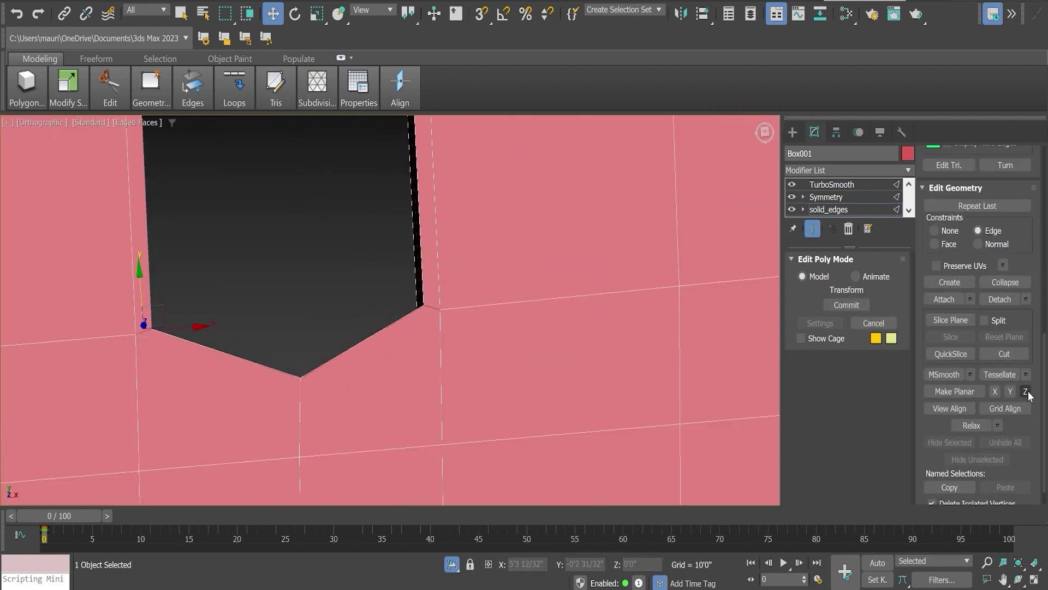
pyautogui.scroll(3, 335, 344)
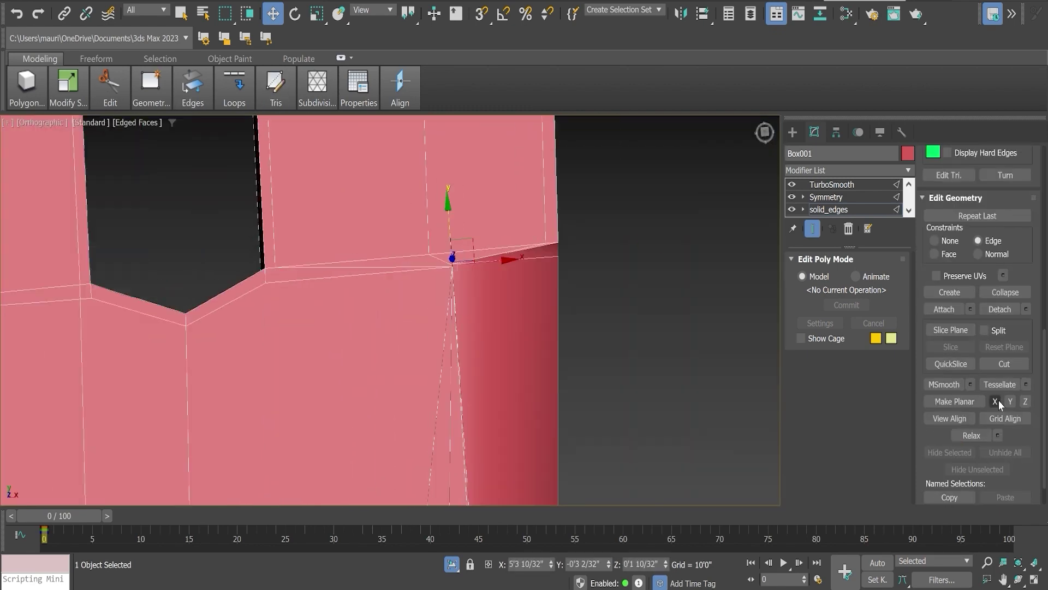
pyautogui.click(995, 402)
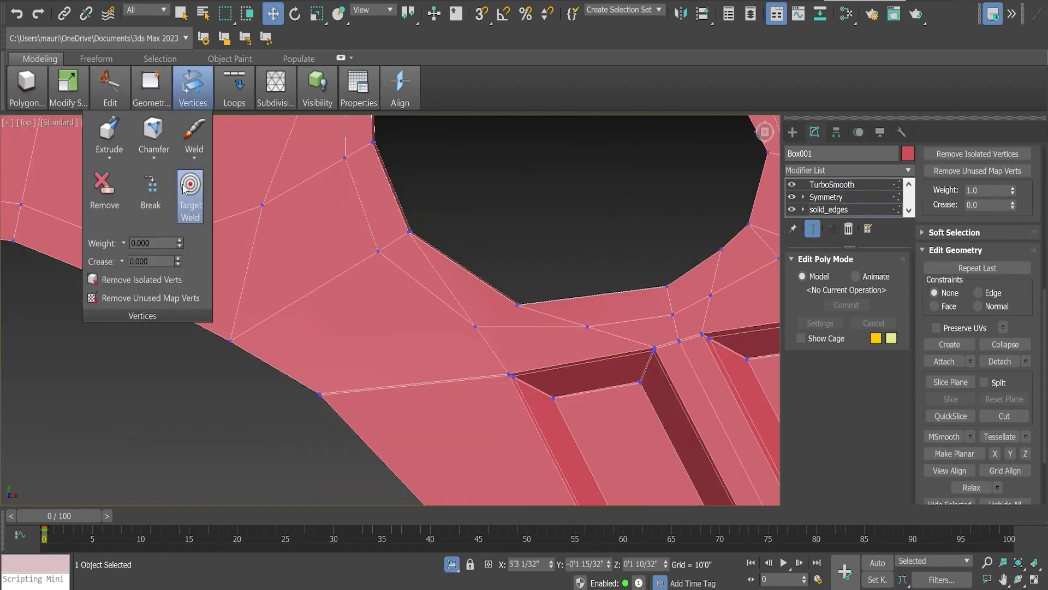
# Step: Target Weld the stray junction vertex onto its neighbour, then return to Move
pyautogui.click(189, 188)
pyautogui.scroll(-2, 349, 358)
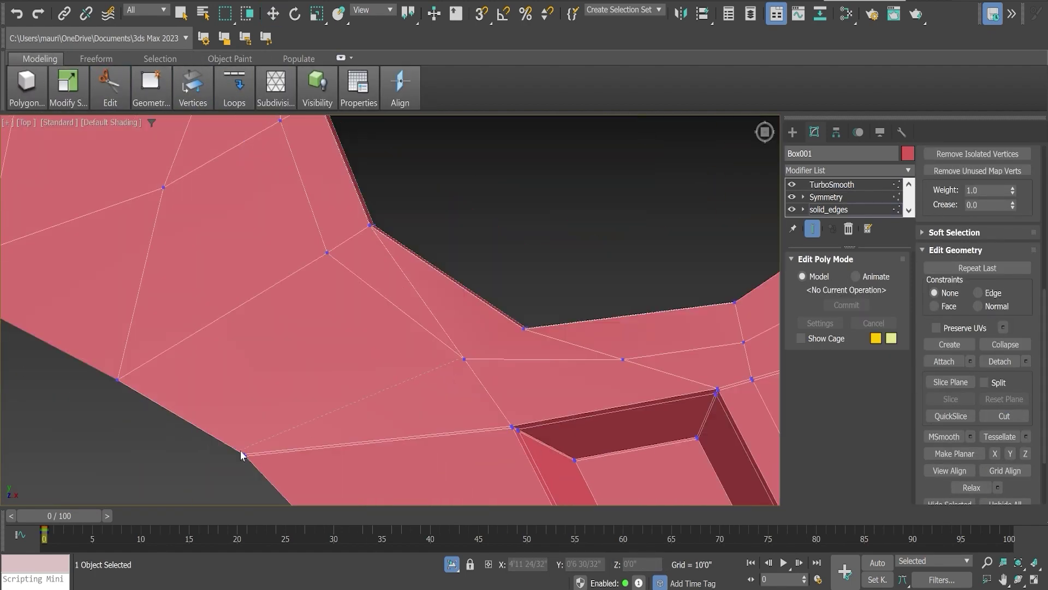
pyautogui.scroll(-3, 496, 374)
pyautogui.scroll(3, 546, 285)
pyautogui.scroll(-3, 558, 291)
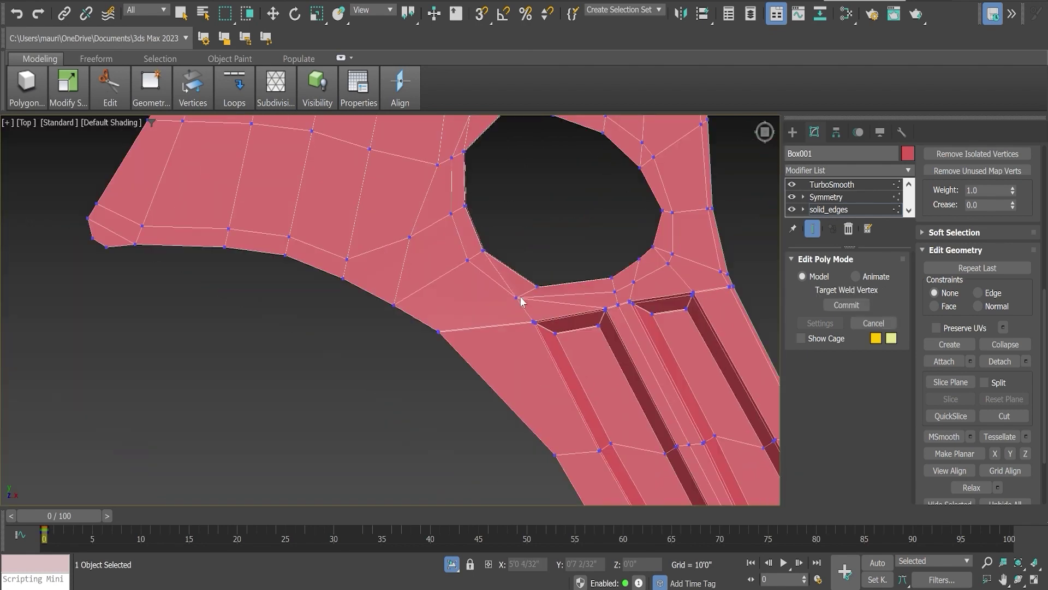
pyautogui.scroll(-1, 520, 300)
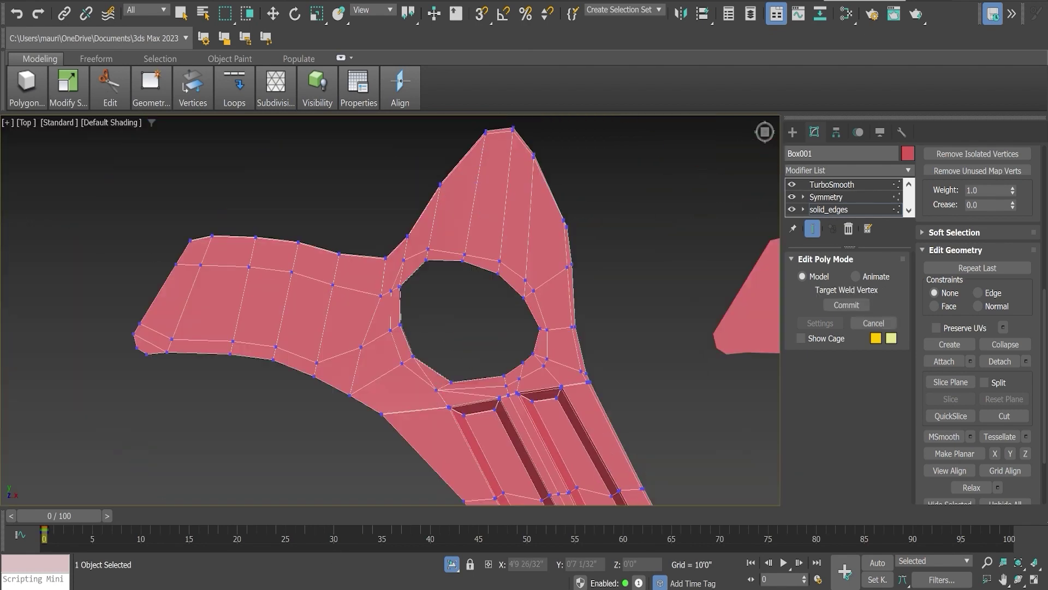
pyautogui.scroll(4, 529, 327)
pyautogui.click(442, 298)
pyautogui.press('w')
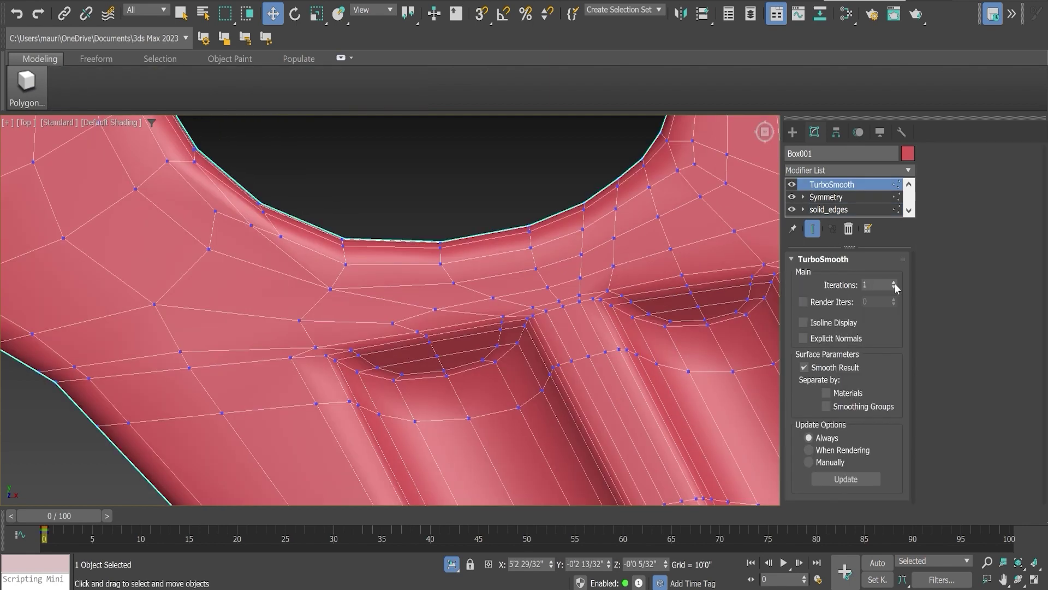
# Step: Cut a new edge from the hole's lower rim down to the slot corner
pyautogui.scroll(-3, 397, 323)
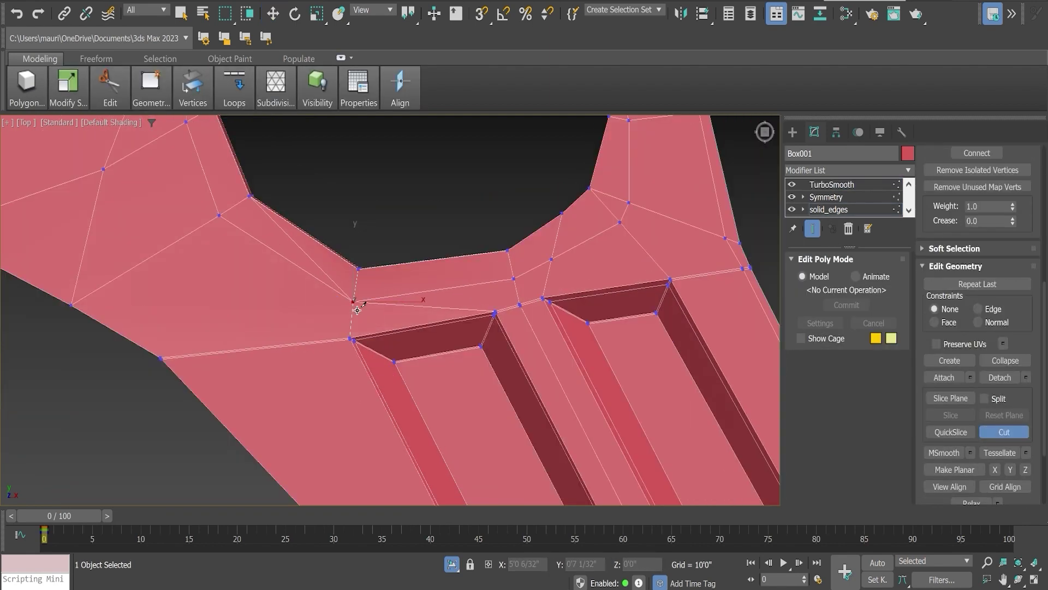
pyautogui.scroll(-5, 390, 314)
pyautogui.scroll(5, 388, 317)
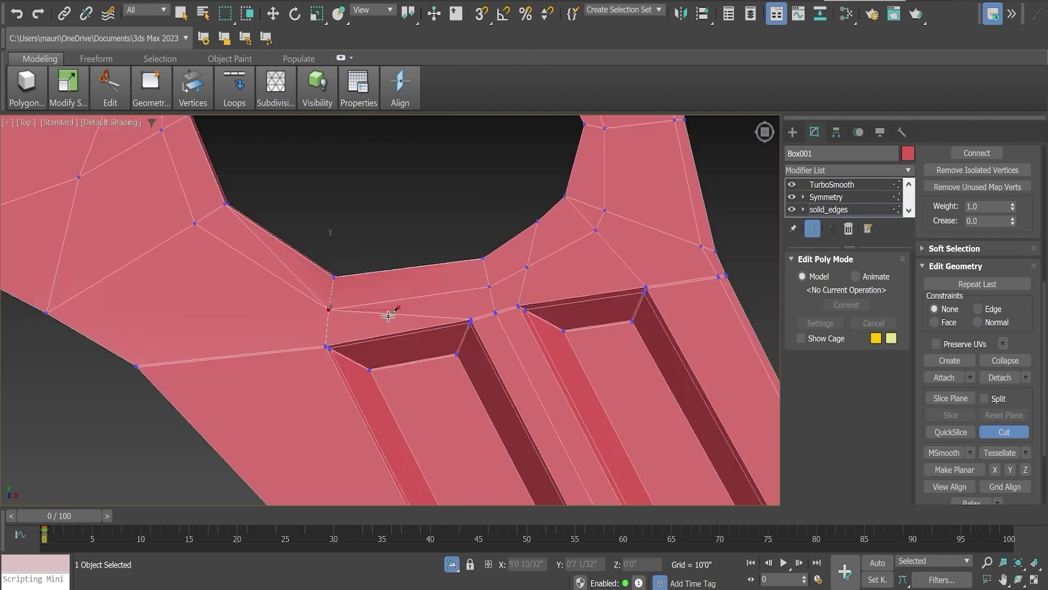
pyautogui.moveTo(306, 313)
pyautogui.mouseDown(button='middle')
pyautogui.moveTo(368, 312)
pyautogui.moveTo(381, 326)
pyautogui.mouseUp(button='middle')
# Step: Toggle between Edge and Vertex levels, settling on Vertex, and pan toward the upper arm
pyautogui.press('2')
pyautogui.scroll(3, 338, 283)
pyautogui.press('1')
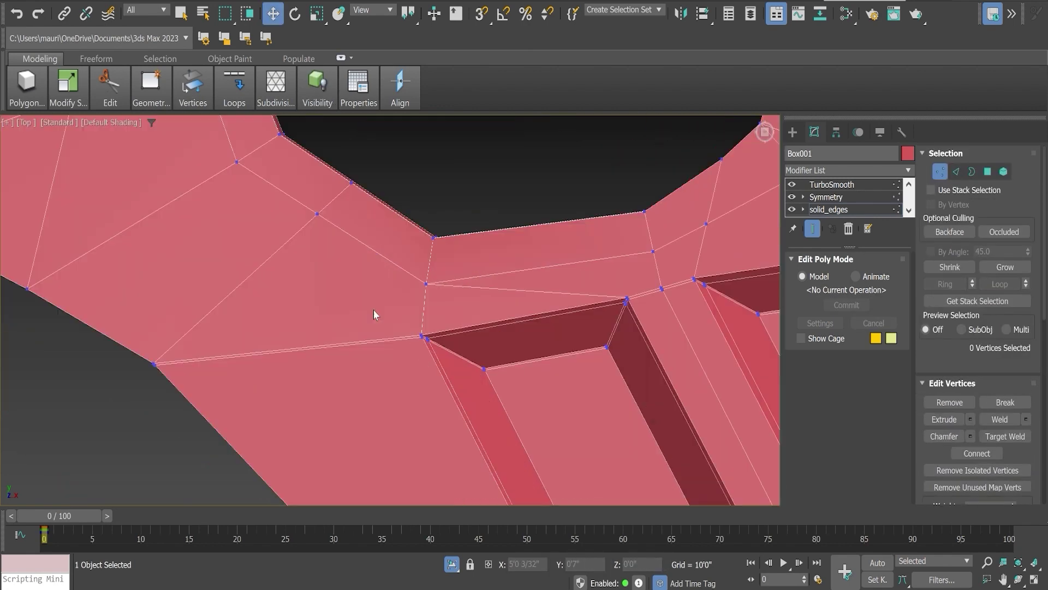
pyautogui.press('2')
pyautogui.scroll(3, 480, 298)
pyautogui.press('1')
pyautogui.scroll(-4, 355, 240)
pyautogui.scroll(-1, 562, 288)
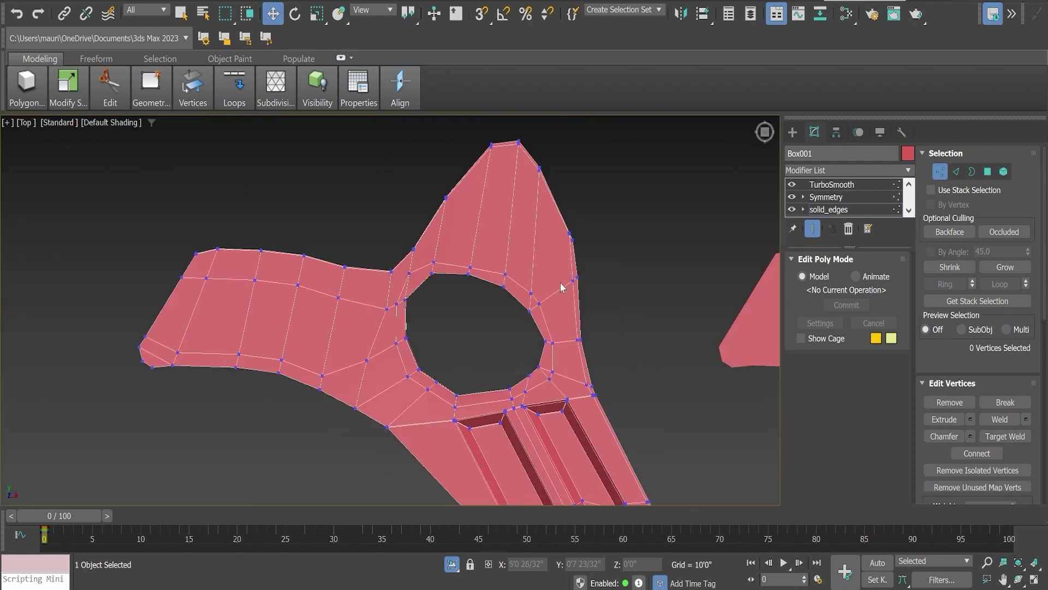
pyautogui.moveTo(562, 288); pyautogui.dragTo(475, 219, button='middle')
pyautogui.scroll(5, 566, 278)
pyautogui.scroll(-4, 566, 278)
pyautogui.scroll(4, 236, 225)
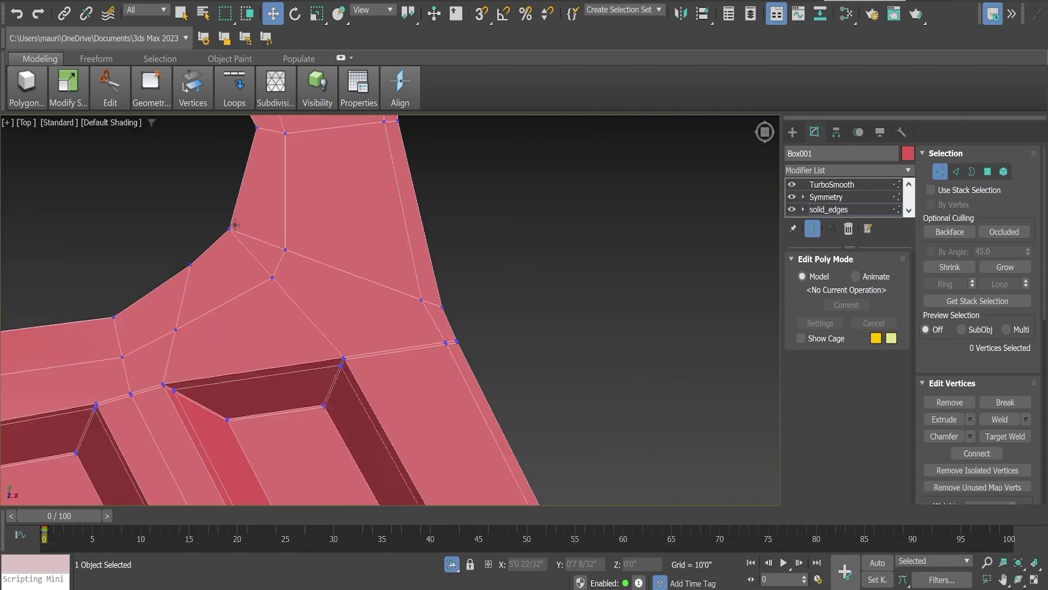
# Step: Orbit into a 3D view and pick the vertex on the hole's right side
pyautogui.keyDown('alt'); pyautogui.moveTo(345, 319); pyautogui.dragTo(328, 234, button='middle'); pyautogui.keyUp('alt')
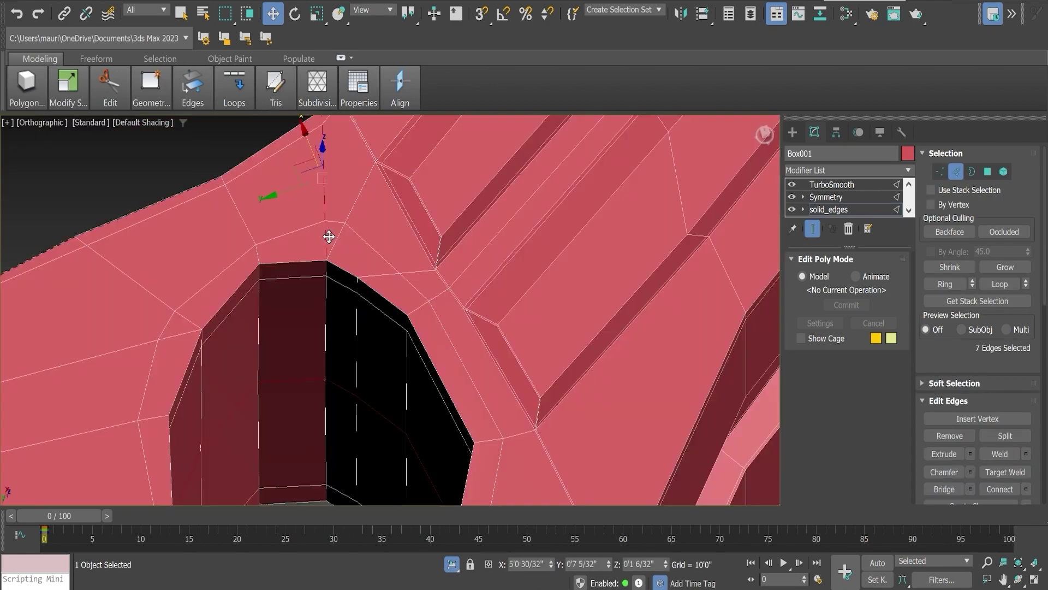
pyautogui.scroll(3, 304, 402)
pyautogui.keyDown('alt'); pyautogui.moveTo(316, 304); pyautogui.dragTo(502, 224, button='middle'); pyautogui.keyUp('alt')
pyautogui.scroll(-3, 673, 229)
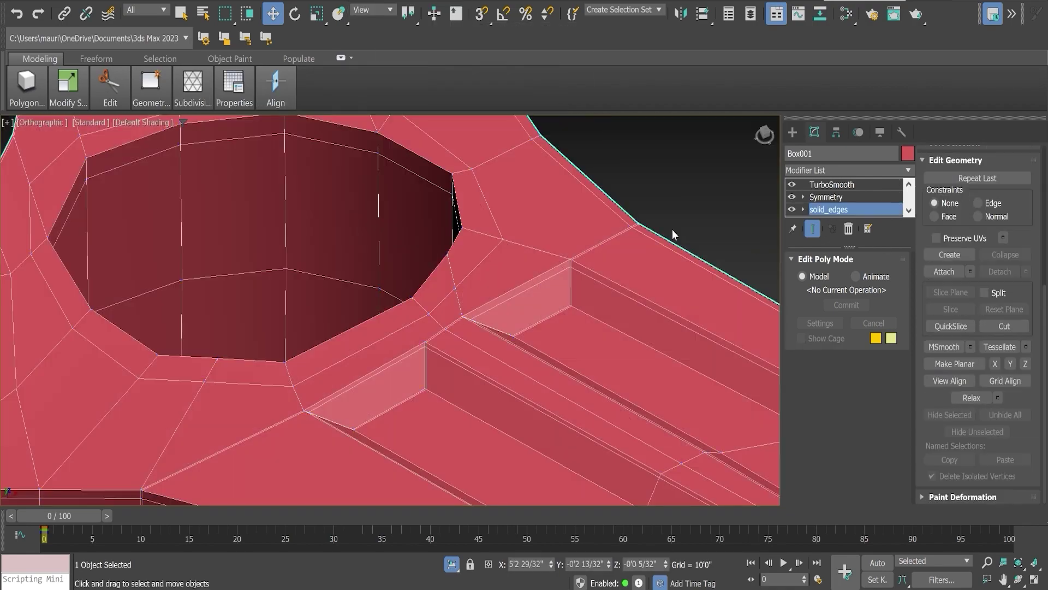
pyautogui.click(612, 259)
# Step: Orbit and pan to face the reworked hole junction head-on
pyautogui.keyDown('alt'); pyautogui.moveTo(585, 262); pyautogui.dragTo(524, 238, button='middle'); pyautogui.keyUp('alt')
pyautogui.scroll(3, 568, 366)
pyautogui.keyDown('alt'); pyautogui.moveTo(569, 365); pyautogui.dragTo(436, 306, button='middle'); pyautogui.keyUp('alt')
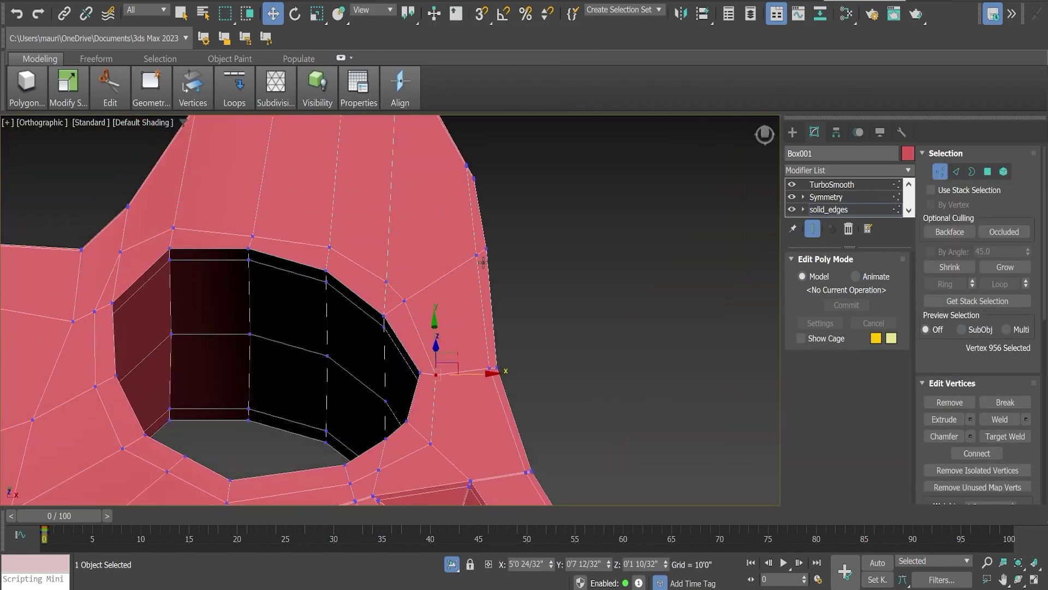
pyautogui.scroll(-3, 382, 273)
pyautogui.scroll(3, 309, 275)
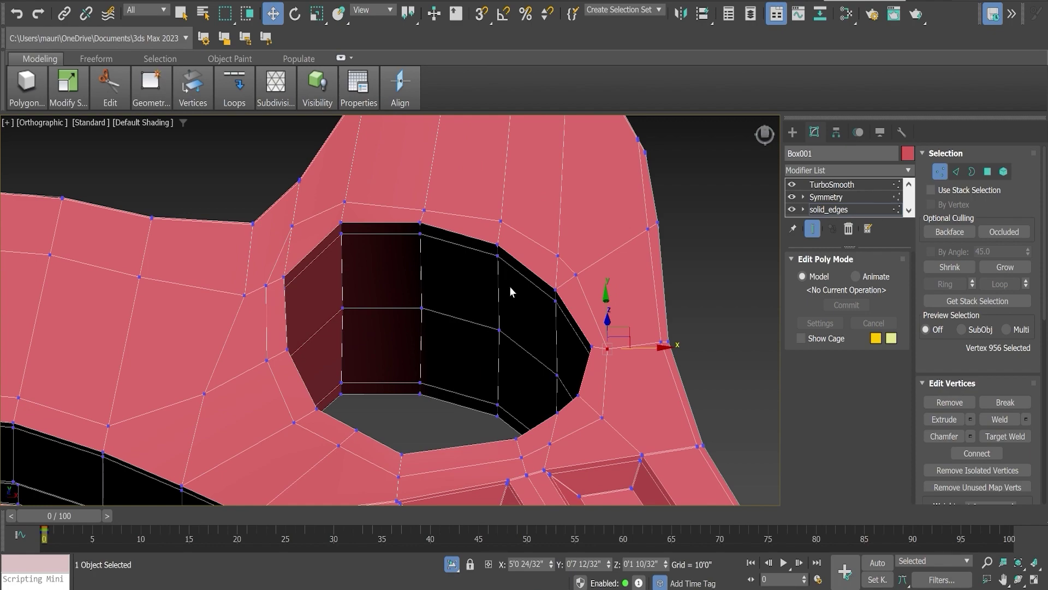
pyautogui.moveTo(509, 286)
pyautogui.mouseDown(button='middle')
pyautogui.moveTo(446, 362)
pyautogui.moveTo(493, 239)
pyautogui.mouseUp(button='middle')
pyautogui.scroll(-1, 493, 238)
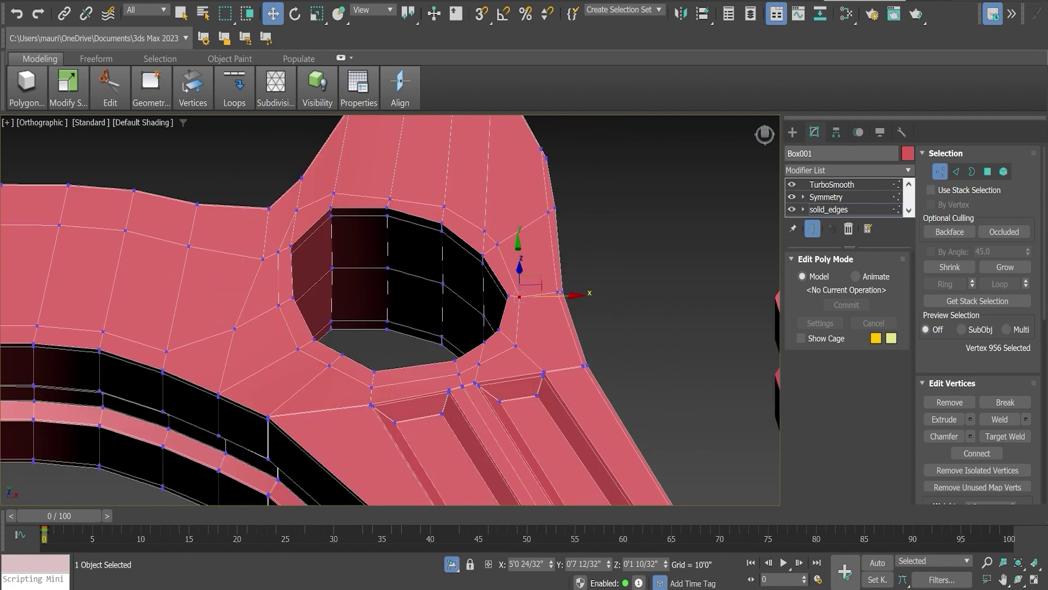
# Step: Show the part at its TurboSmooth level and pan out to see it whole
pyautogui.click(832, 184)
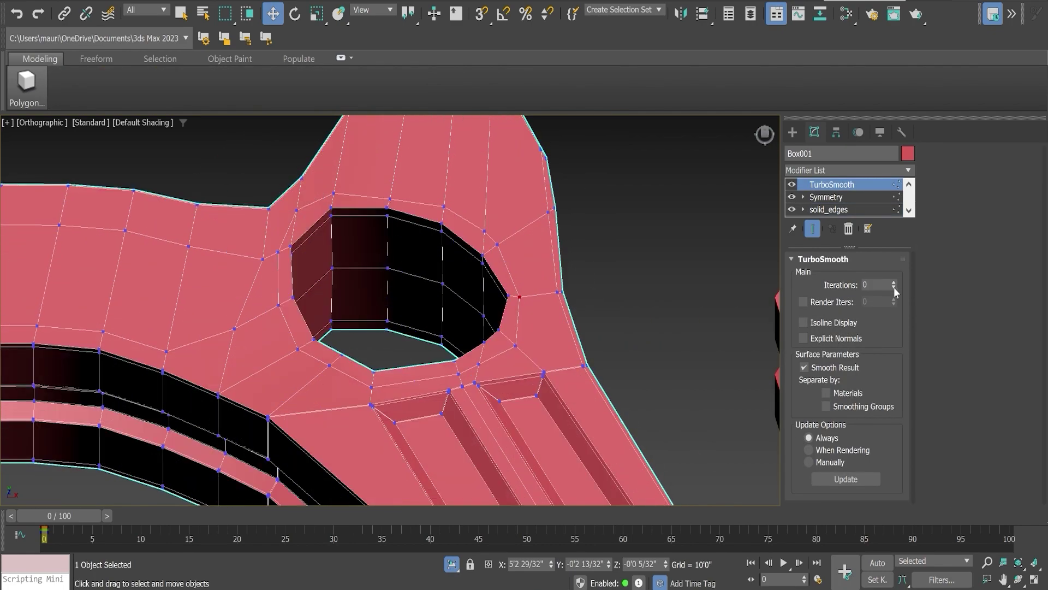
pyautogui.moveTo(546, 221)
pyautogui.mouseDown(button='middle')
pyautogui.moveTo(428, 264)
pyautogui.moveTo(385, 303)
pyautogui.moveTo(388, 372)
pyautogui.mouseUp(button='middle')
pyautogui.scroll(-3, 468, 257)
# Step: Zoom the view toward the purple spike piece, Box002
pyautogui.scroll(4, 506, 301)
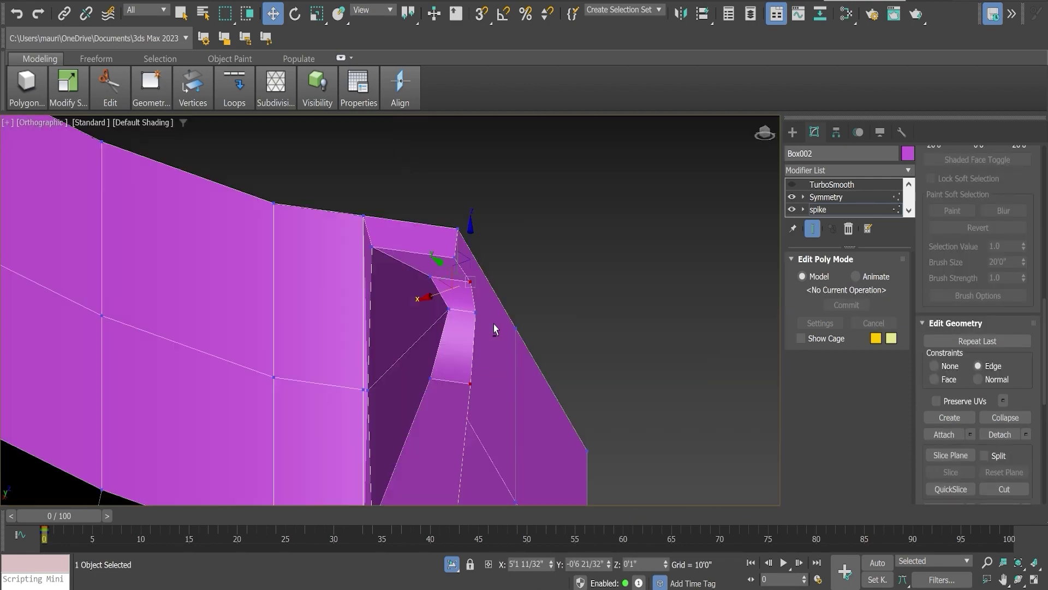
# Step: Zoom out to view all smoothed parts over the reference image
pyautogui.scroll(-3, 964, 410)
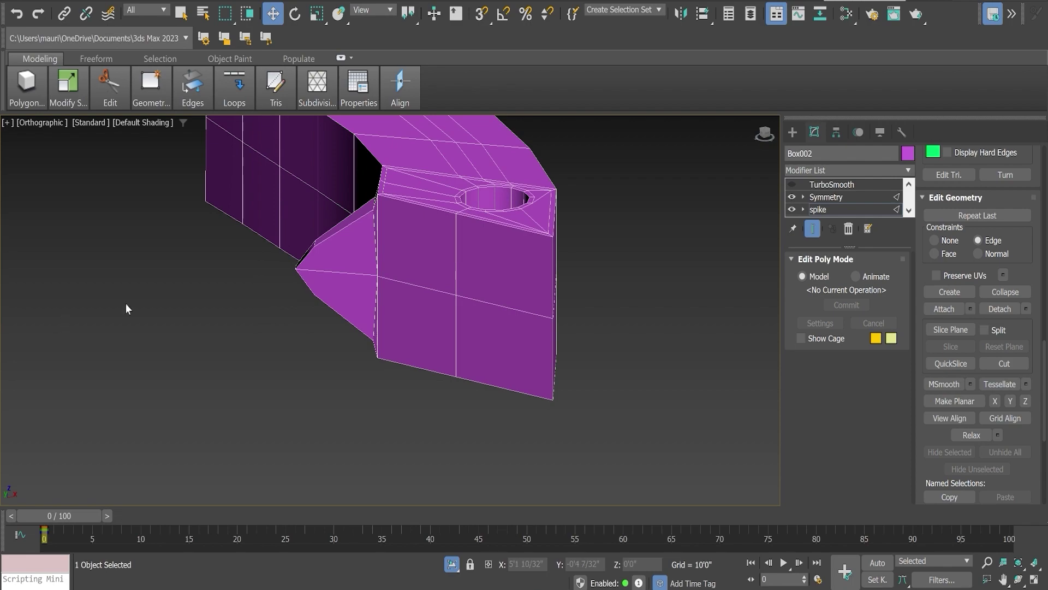